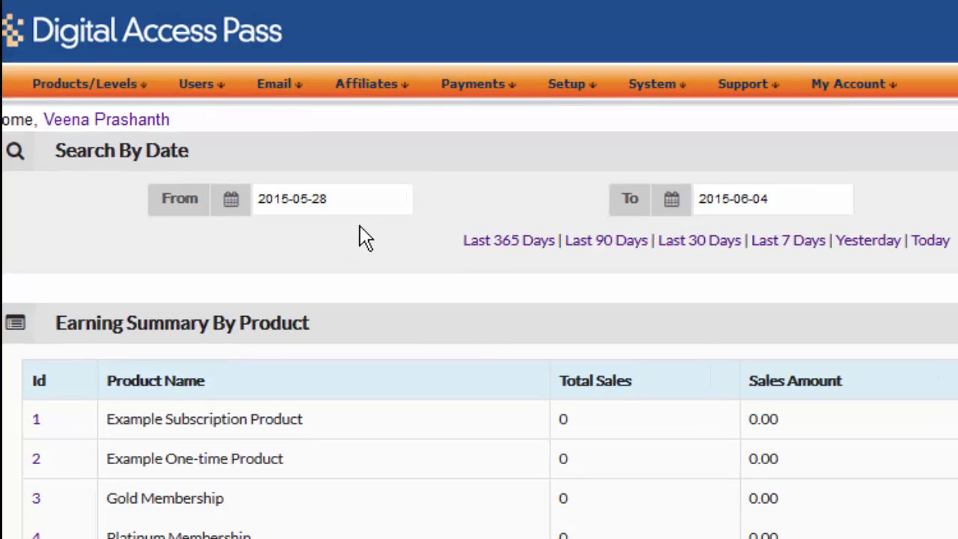
# Step: Open and close the From date picker, leaving the 06-05-2014 to 06-04-2015 report (116 sales, 421.20 net)
pyautogui.click(374, 209)
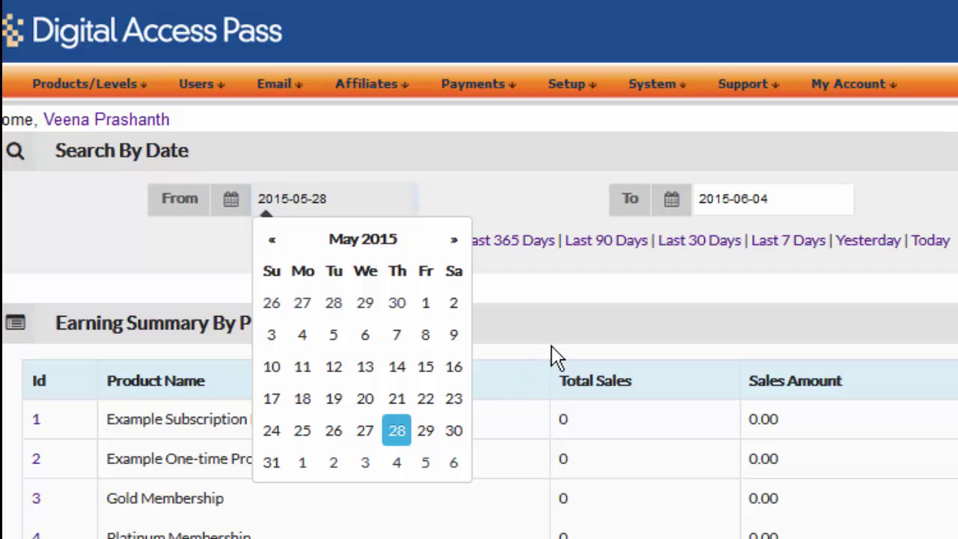
pyautogui.click(600, 292)
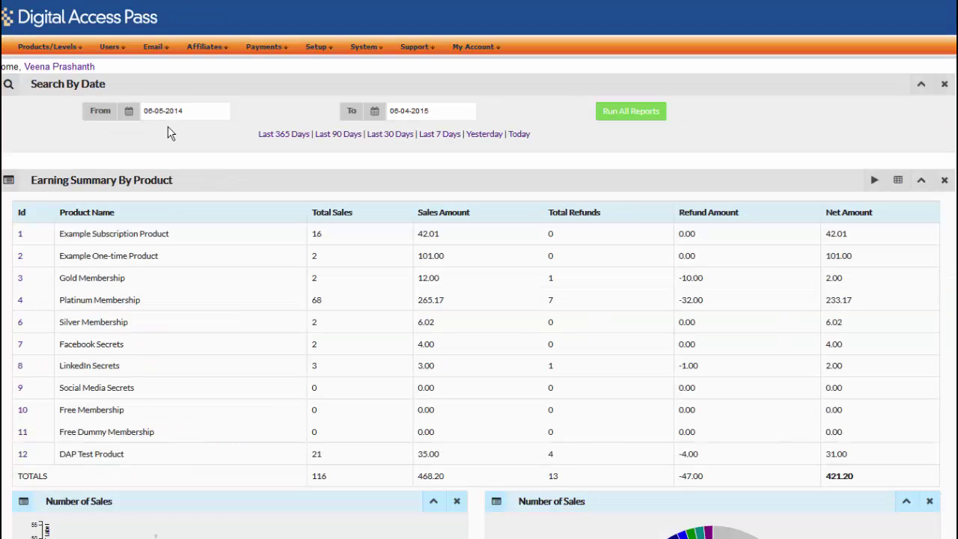
# Step: Apply Last 365 Days and scroll down to the sales, sales amount and refund line and pie charts
pyautogui.click(284, 134)
pyautogui.scroll(-1, 479, 269)
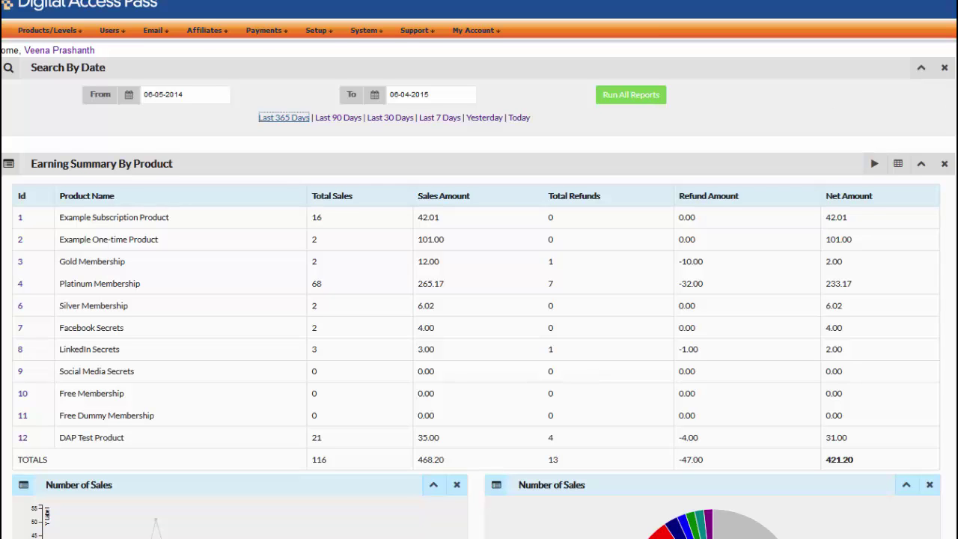
pyautogui.scroll(-5, 479, 269)
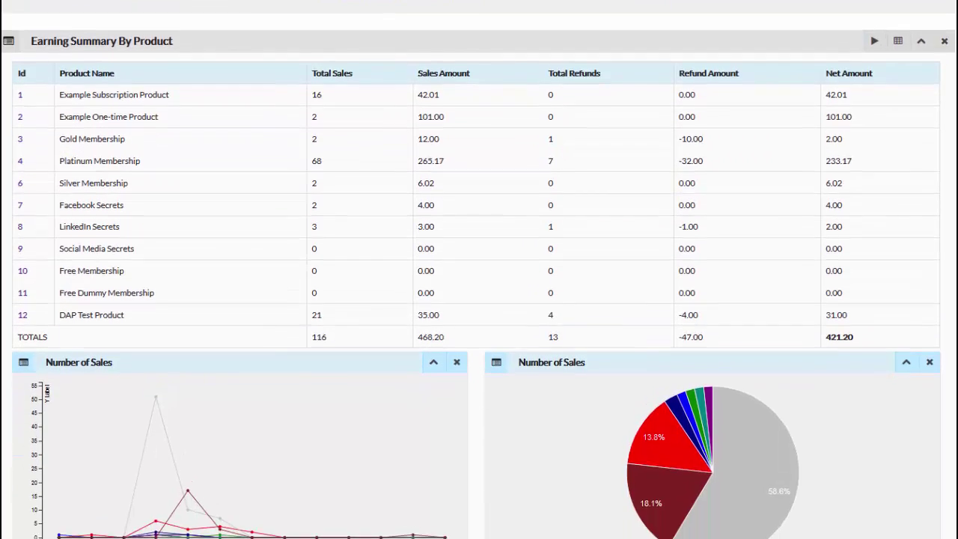
pyautogui.scroll(-10, 479, 270)
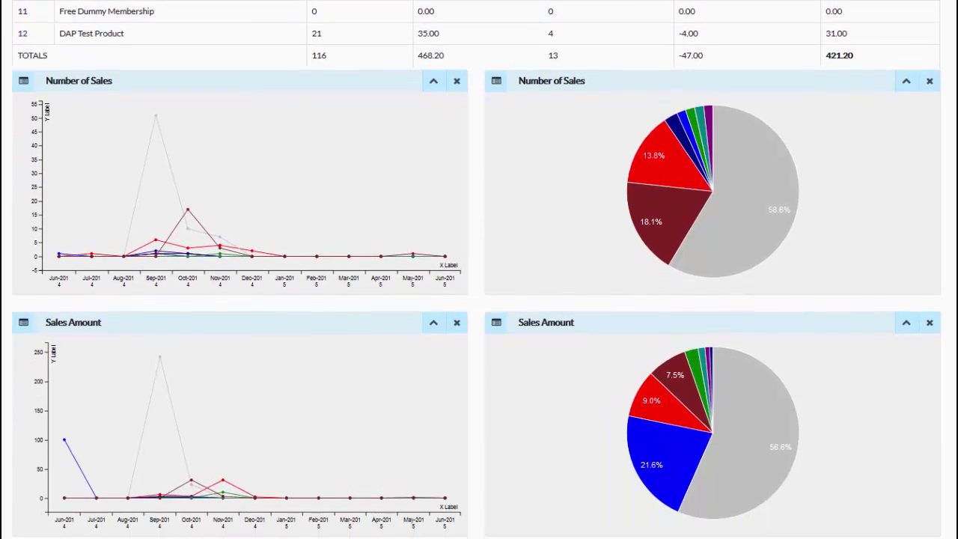
pyautogui.scroll(-15, 480, 270)
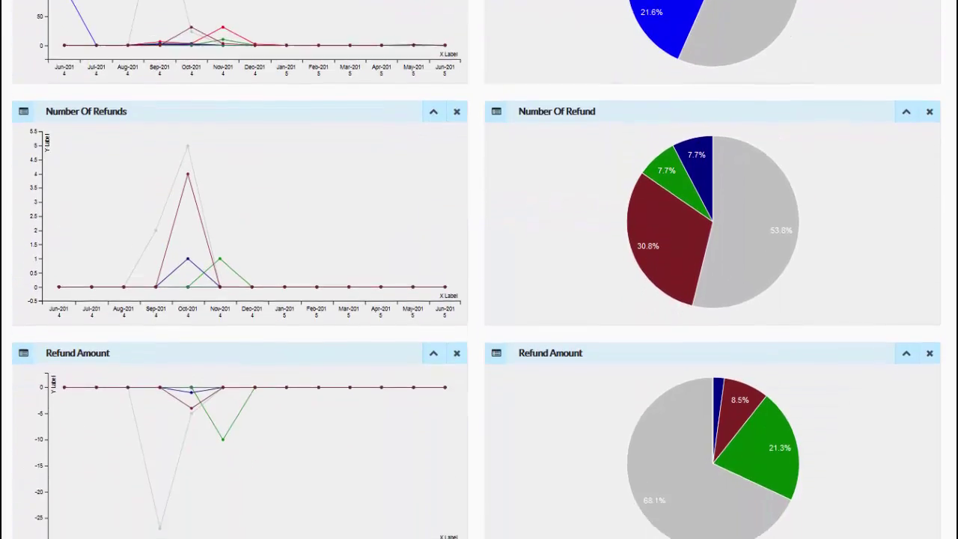
pyautogui.scroll(-10, 479, 270)
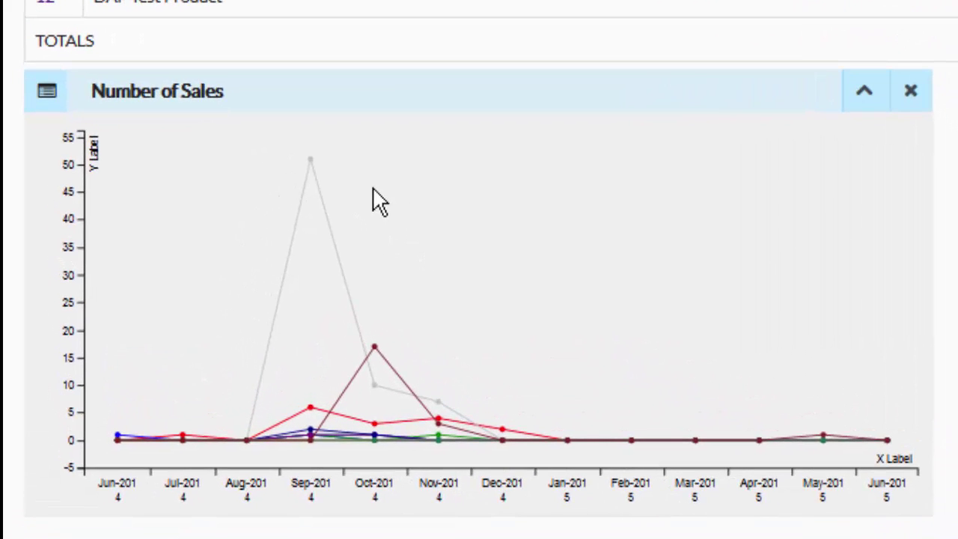
# Step: Inspect Platinum Membership's Sep-2014 peak of 51 sales and its 58.6% pie slice
pyautogui.moveTo(314, 170)
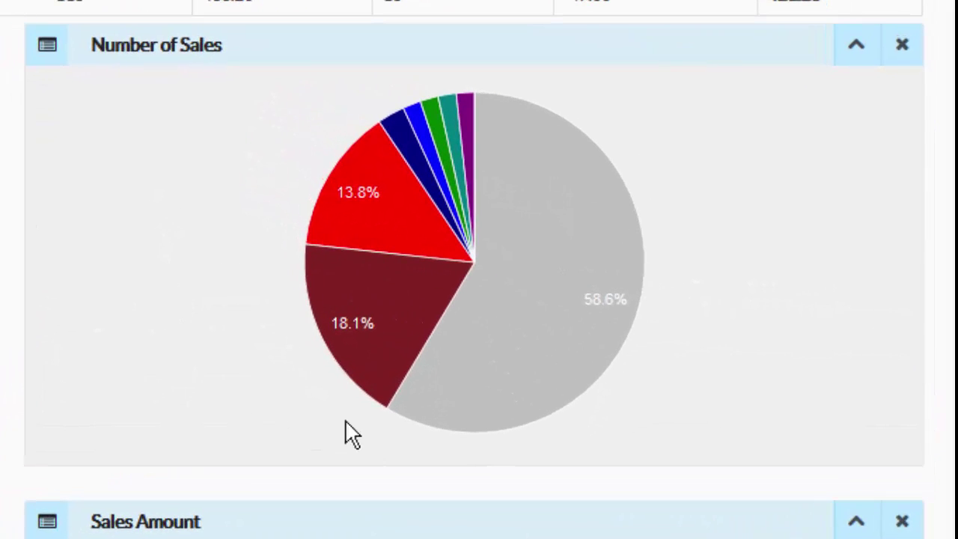
pyautogui.moveTo(560, 342)
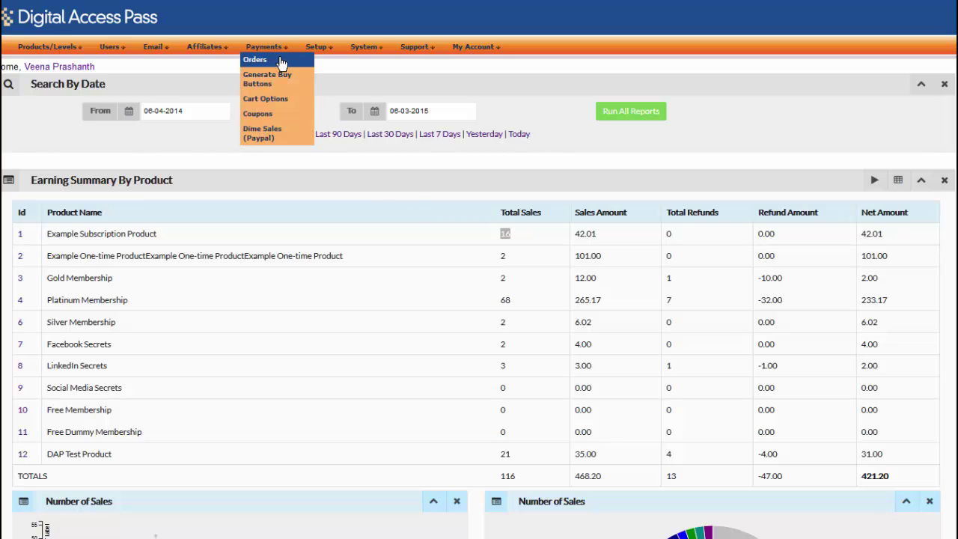
pyautogui.click(505, 234)
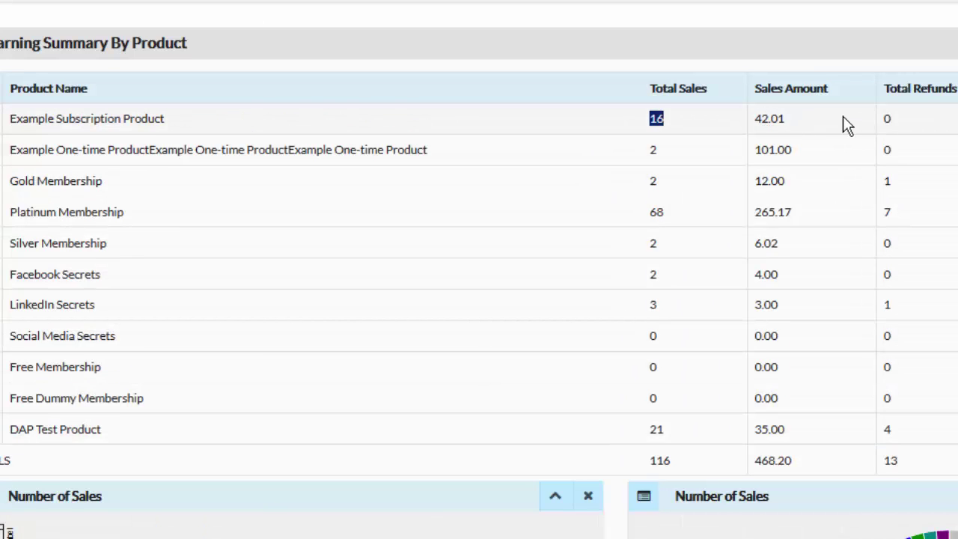
pyautogui.moveTo(885, 89); pyautogui.dragTo(942, 106)
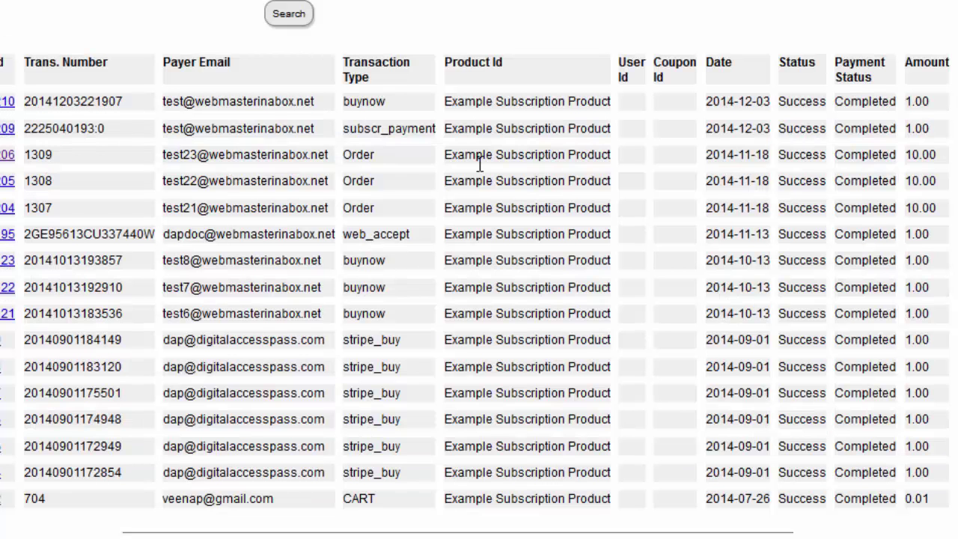
pyautogui.scroll(5, 349, 225)
pyautogui.click(349, 86)
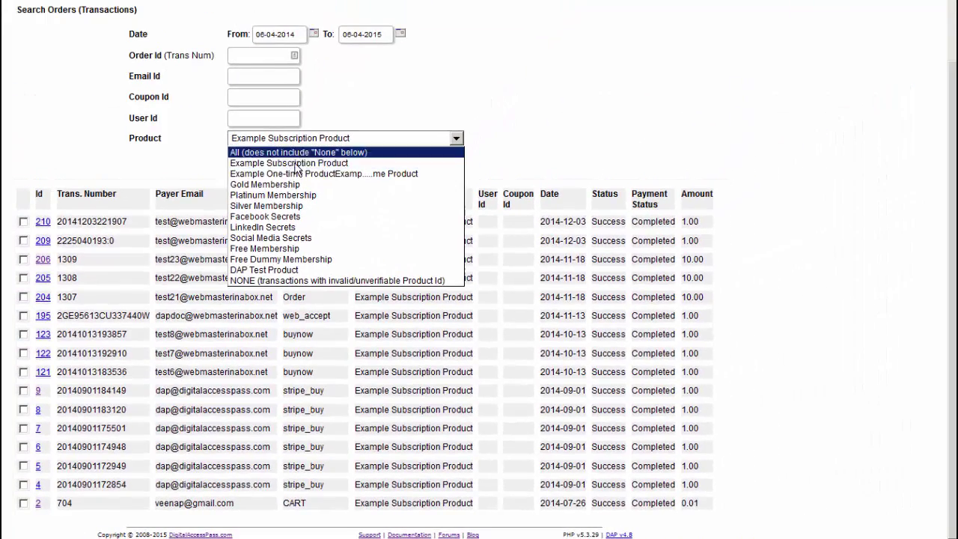
pyautogui.click(264, 184)
pyautogui.click(251, 161)
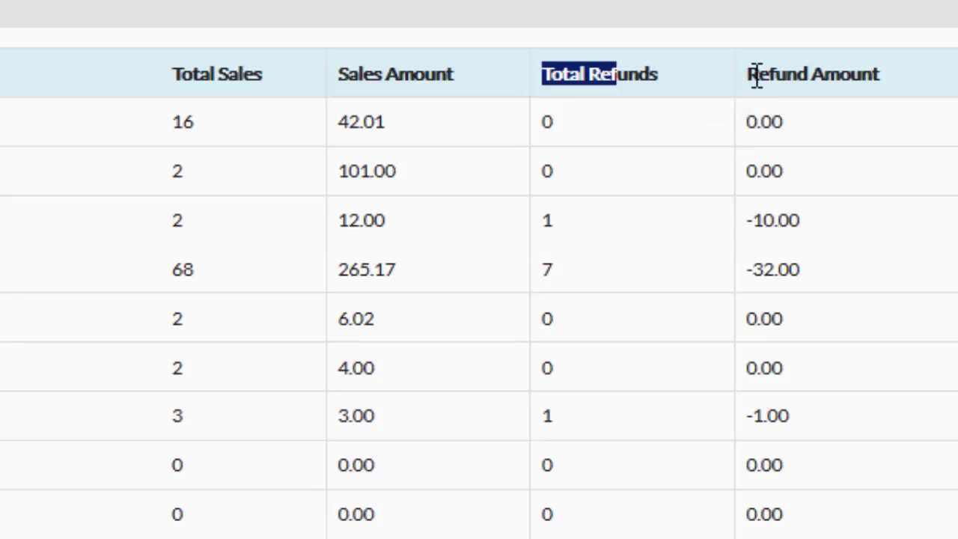
# Step: Highlight Gold Membership's -10.00 refund amount, then scroll down through the report charts
pyautogui.moveTo(741, 228); pyautogui.dragTo(753, 225)
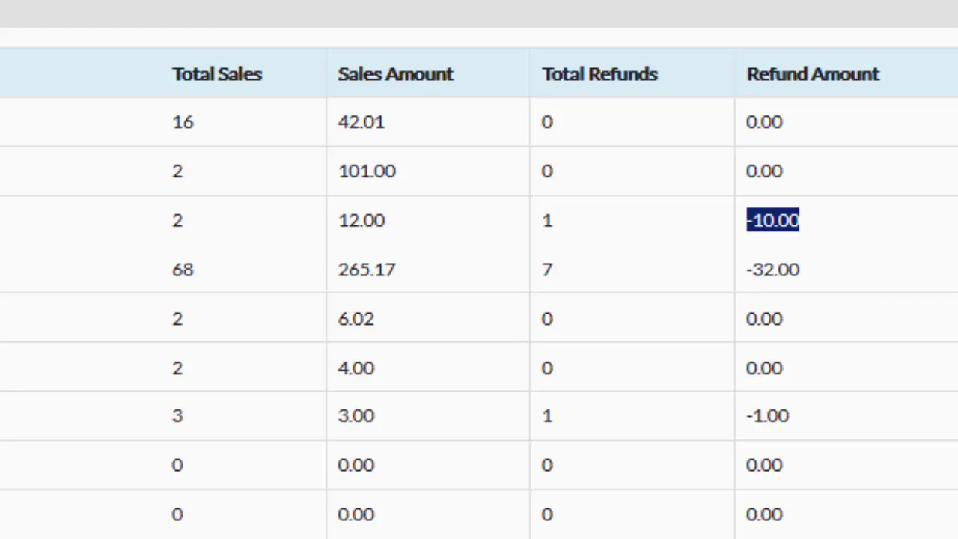
pyautogui.click(682, 111)
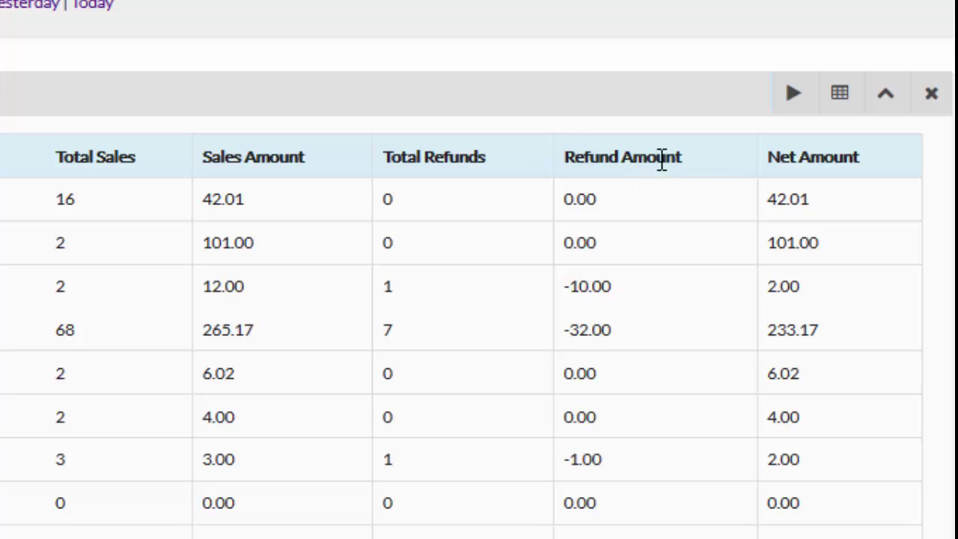
pyautogui.scroll(-5, 102, 170)
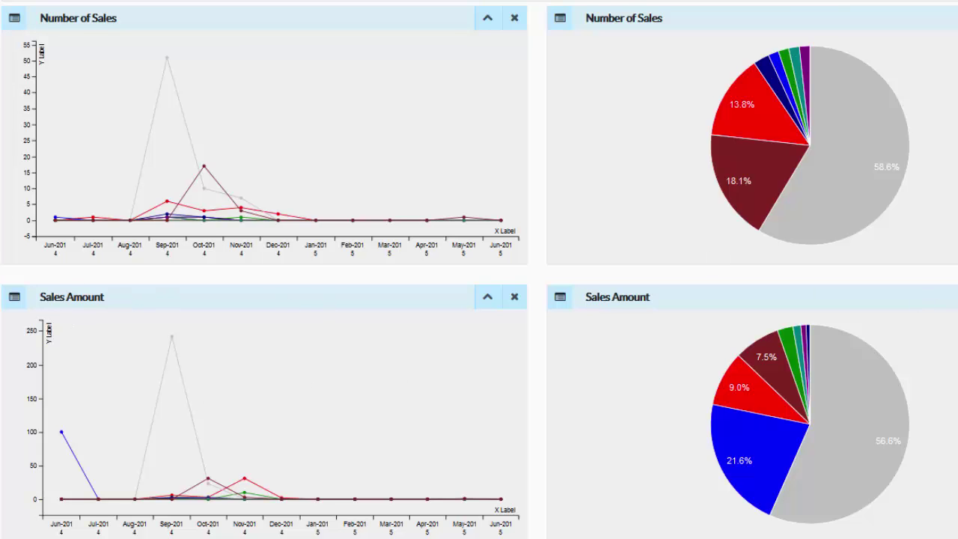
pyautogui.scroll(-6, 479, 269)
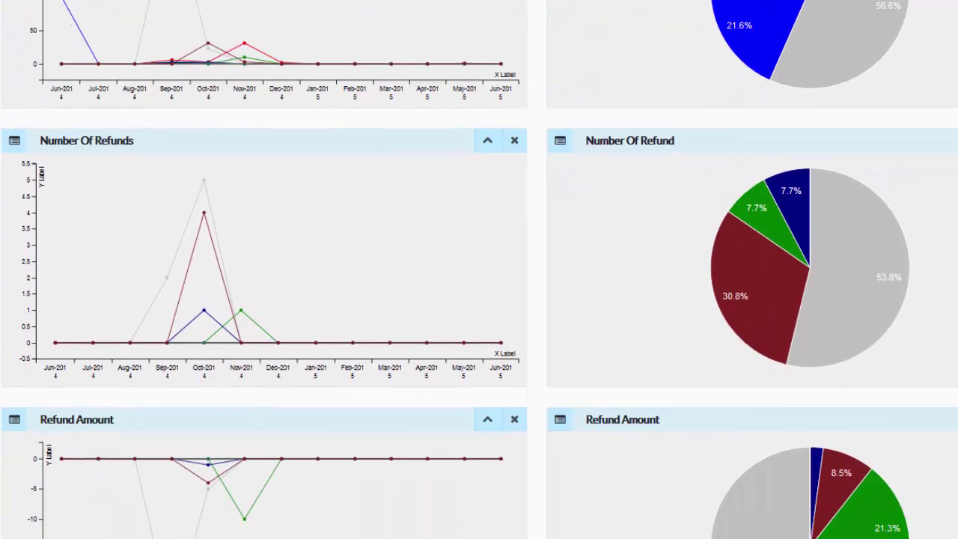
pyautogui.scroll(-3, 479, 270)
pyautogui.scroll(-2, 479, 270)
pyautogui.scroll(-6, 50, 116)
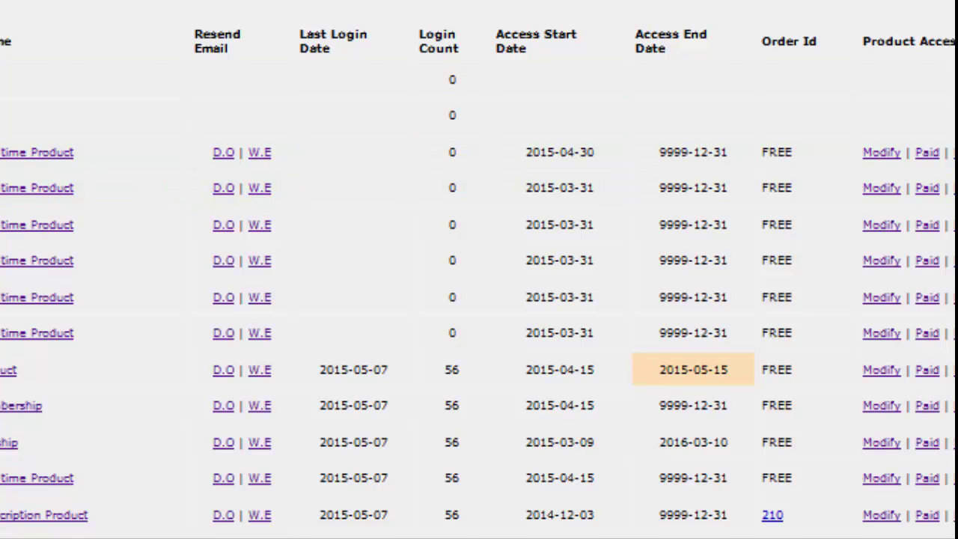
pyautogui.scroll(-3, 480, 269)
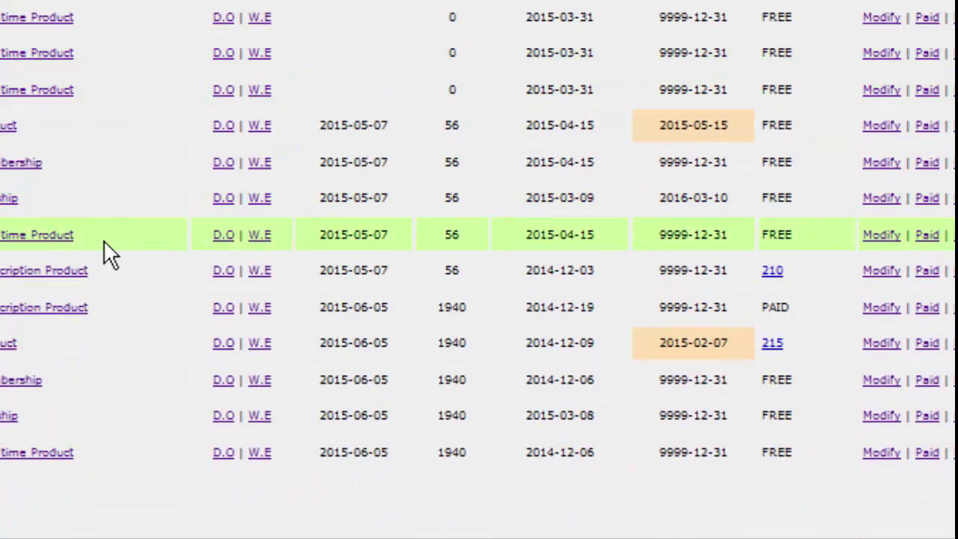
pyautogui.scroll(3, 97, 233)
pyautogui.hscroll(-2, 97, 233)
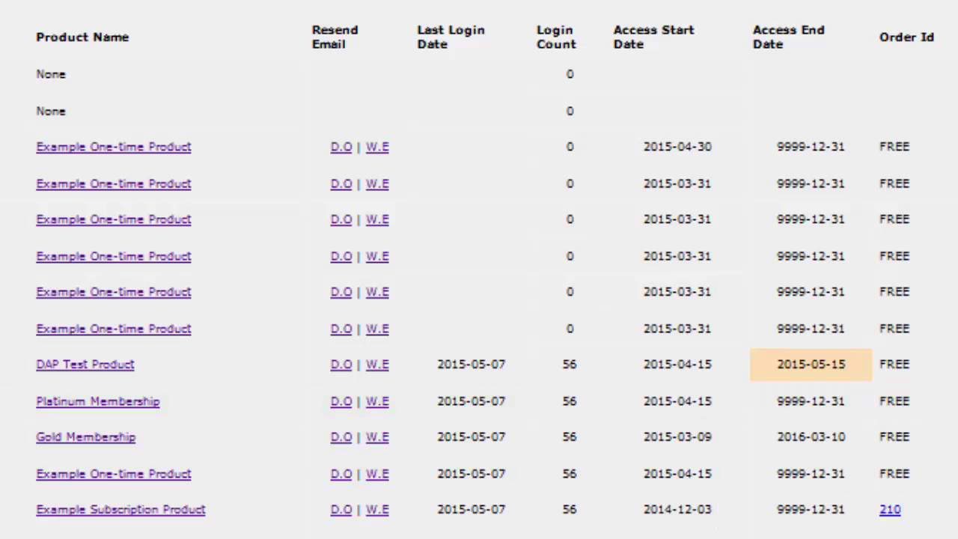
pyautogui.scroll(-2, 480, 300)
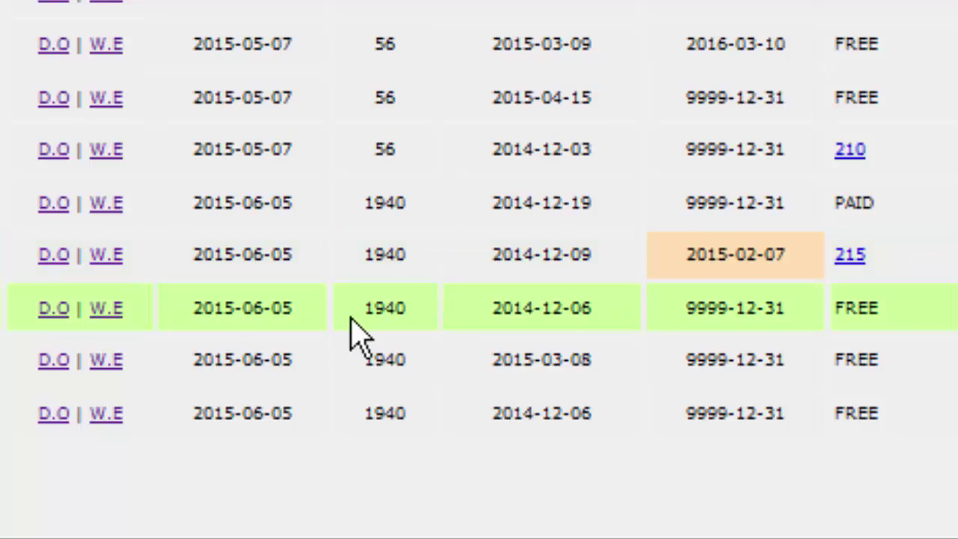
pyautogui.moveTo(494, 253); pyautogui.dragTo(822, 240)
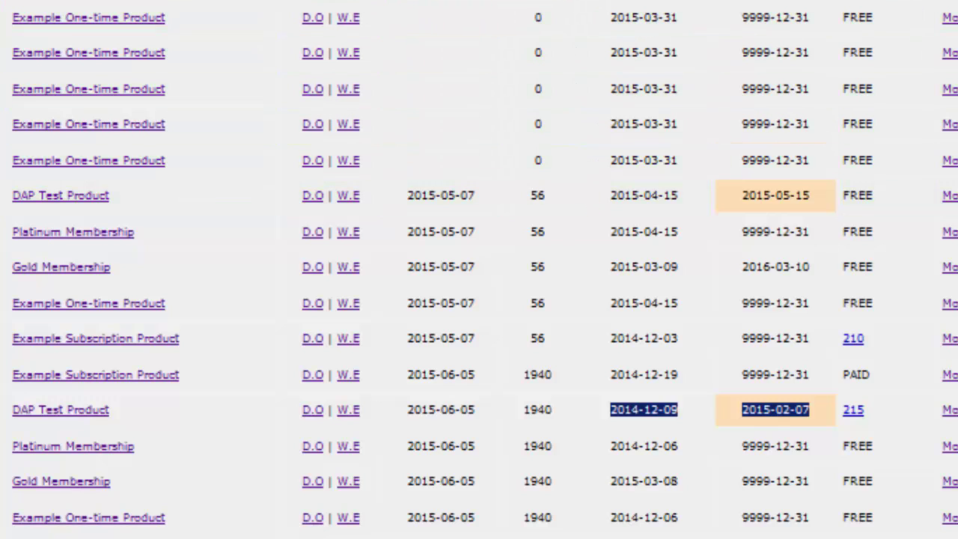
pyautogui.click(681, 533)
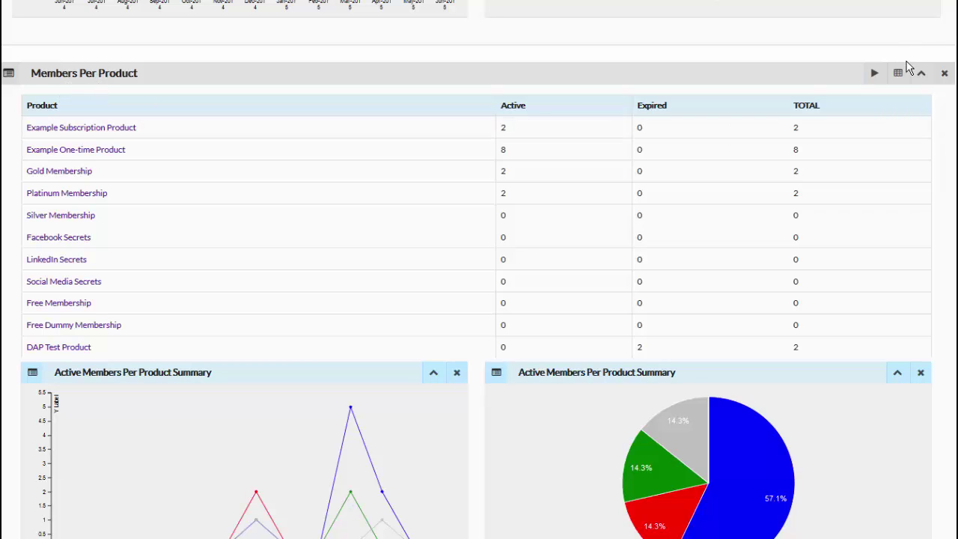
# Step: Collapse, re-expand, then collapse Members Per Product to reveal Members Summary (14 active, 2 expired, 16 total)
pyautogui.click(922, 73)
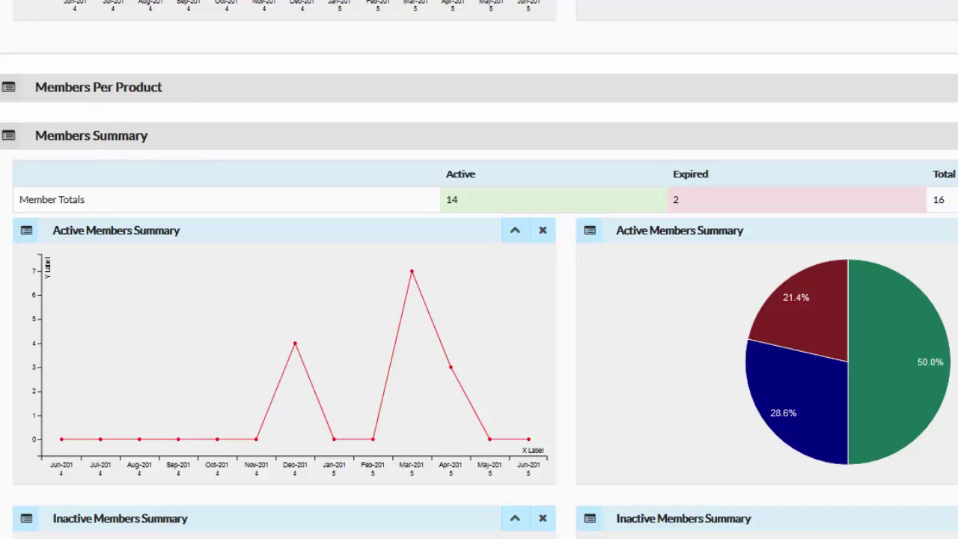
pyautogui.click(98, 87)
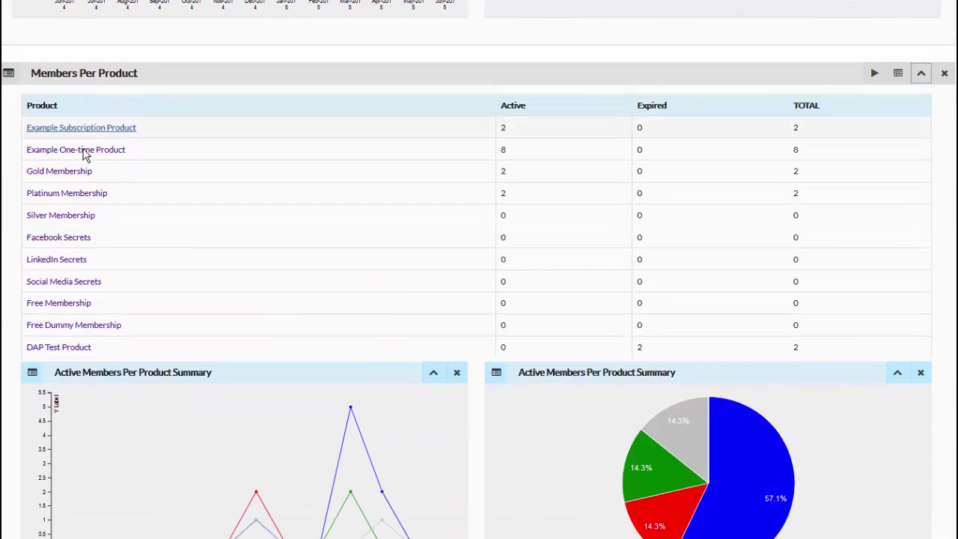
pyautogui.click(921, 82)
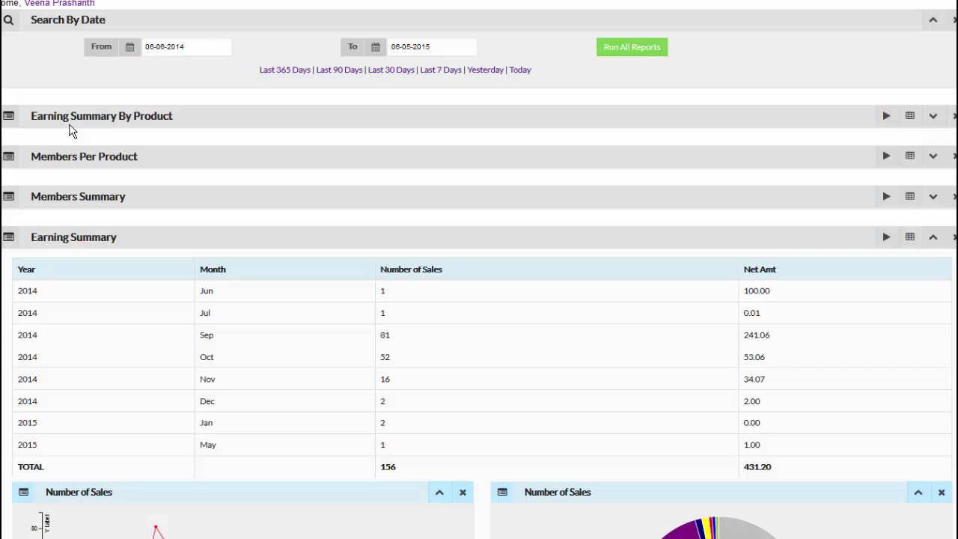
# Step: Expand then collapse Earning Summary By Product to view the monthly Earning Summary totalling 156 sales and 431.20 net
pyautogui.click(933, 117)
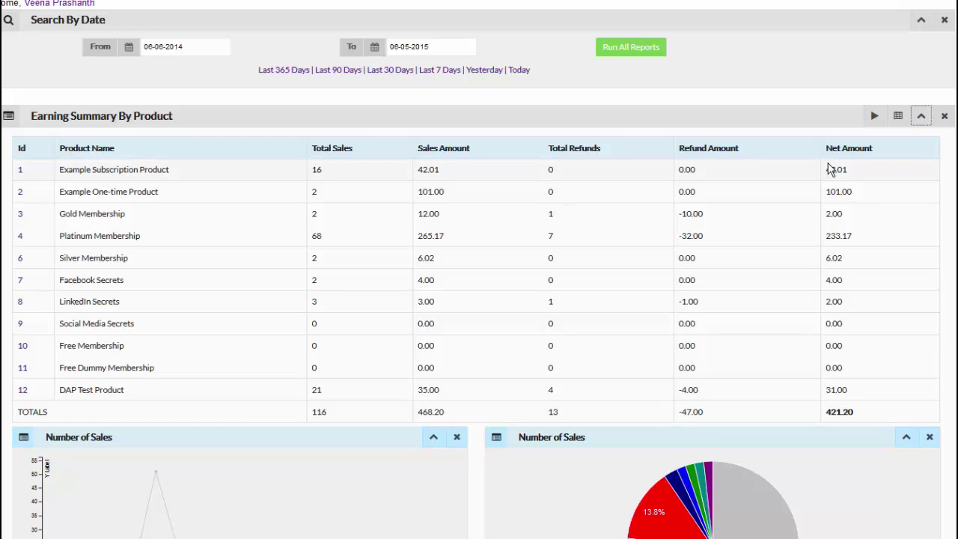
pyautogui.click(927, 117)
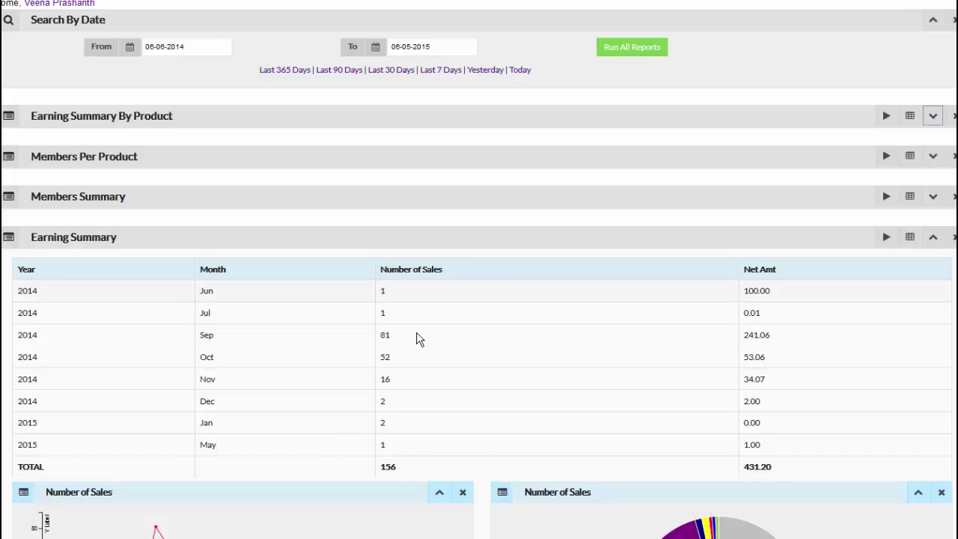
pyautogui.scroll(-2, 123, 76)
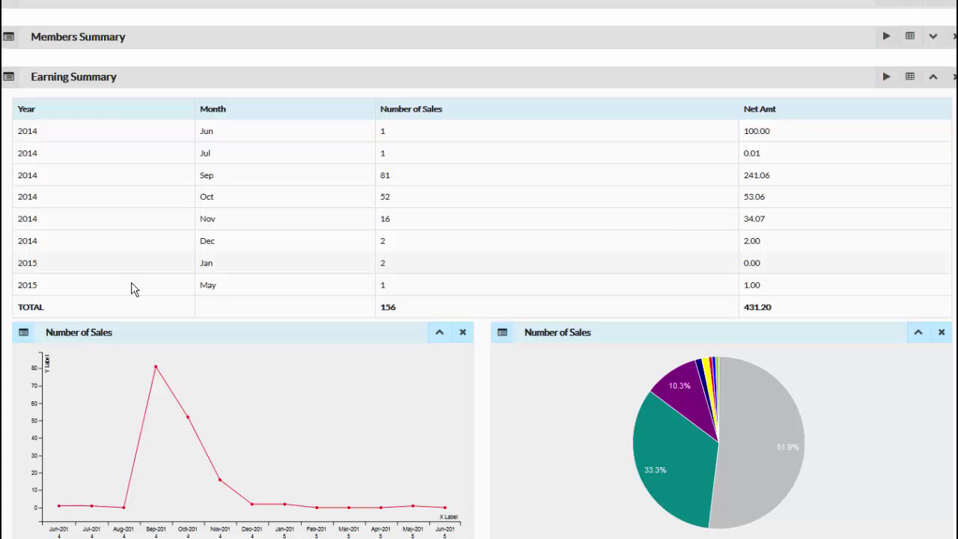
pyautogui.scroll(-2, 235, 321)
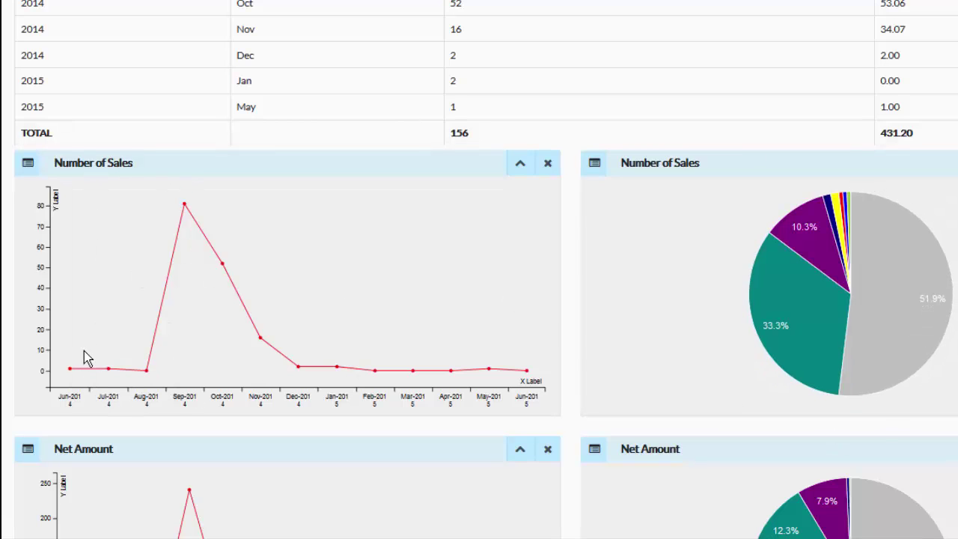
pyautogui.moveTo(187, 212)
pyautogui.scroll(-3, 453, 315)
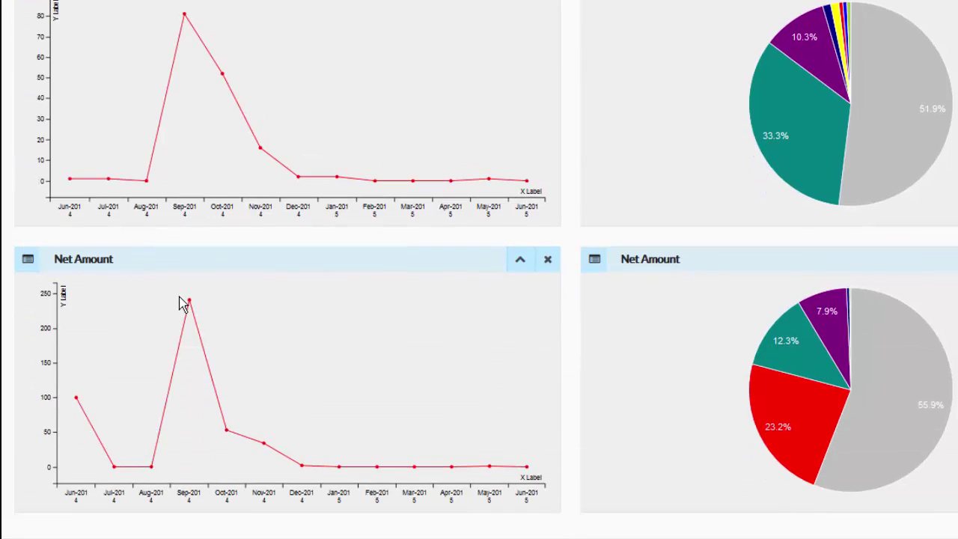
pyautogui.moveTo(188, 304)
pyautogui.moveTo(888, 323)
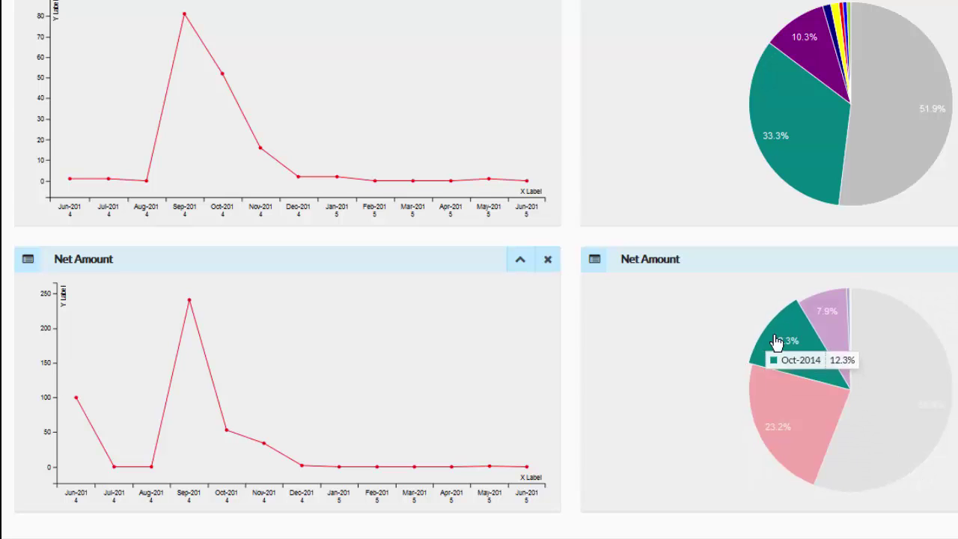
pyautogui.moveTo(839, 307)
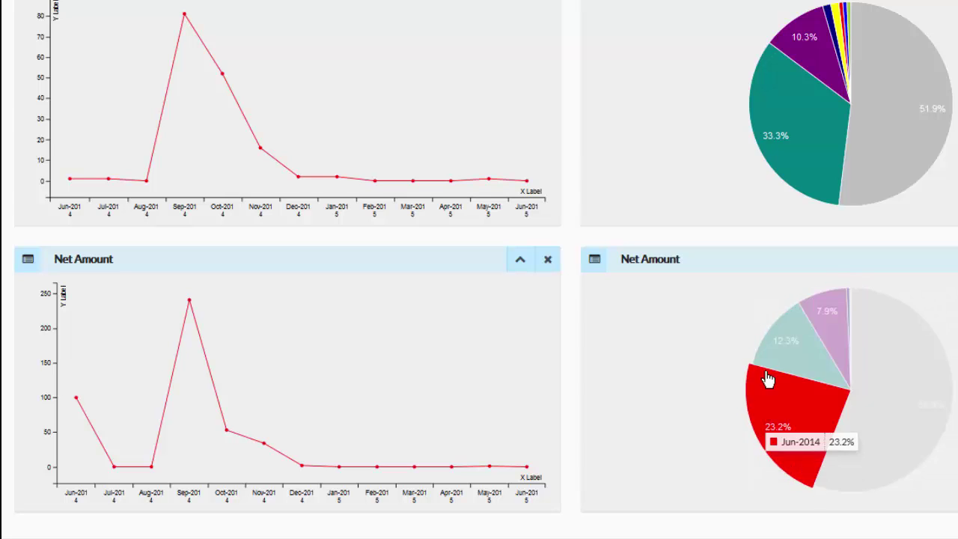